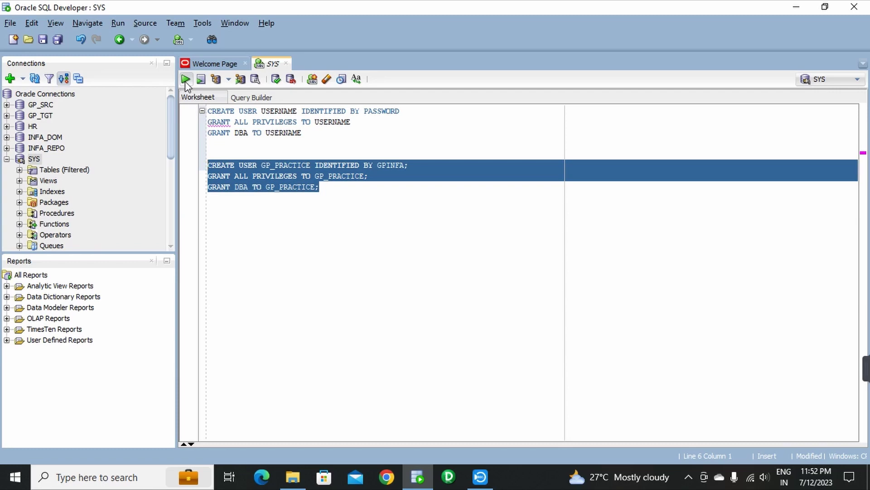
- Run the CREATE USER and grant statements for GP_PRACTICE, confirming 'User created' and 'Grant succeeded'
{"action": "left_click", "coordinate": [185, 80]}
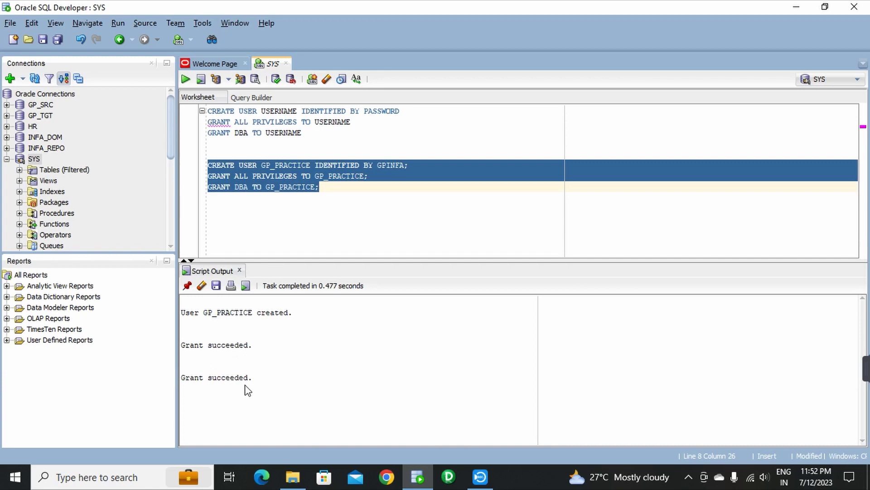
{"action": "left_click", "coordinate": [319, 226]}
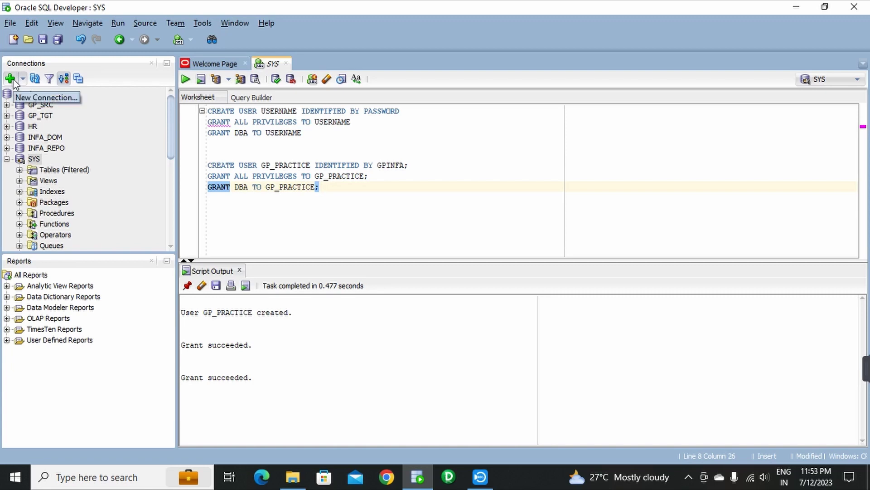
- Define a new connection named GP_PRACTICE for user GP_PRACTICE, entering its password and saving it
{"action": "left_click", "coordinate": [11, 80]}
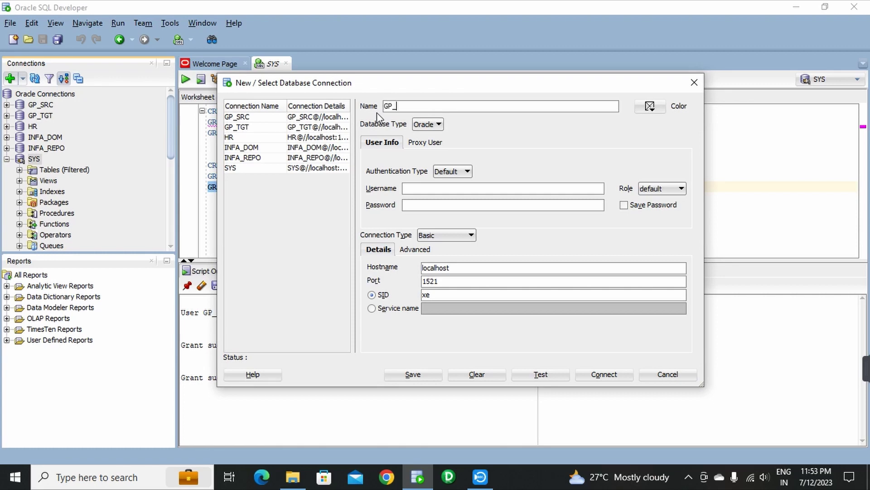
{"action": "type", "text": "PRACTICE"}
{"action": "left_click", "coordinate": [417, 189]}
{"action": "type", "text": "GP_PRACT"}
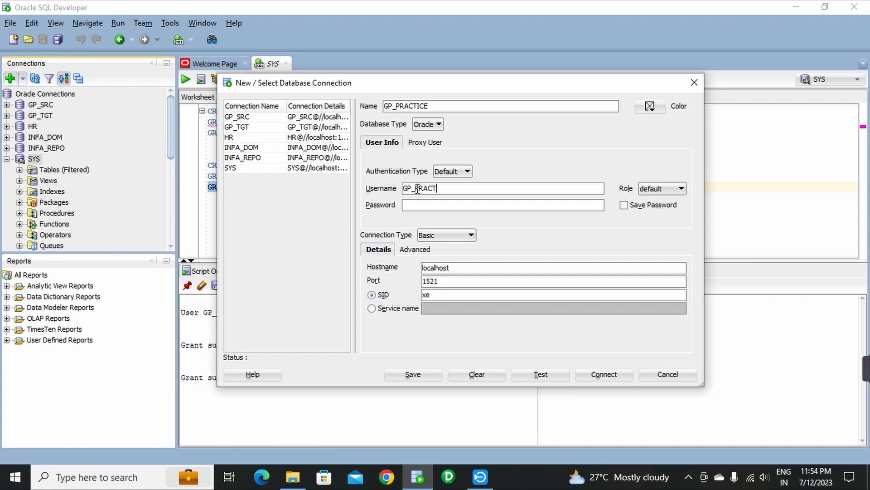
{"action": "type", "text": "ICE"}
{"action": "left_click", "coordinate": [453, 207]}
{"action": "type", "text": "gp1234"}
{"action": "left_click", "coordinate": [625, 206]}
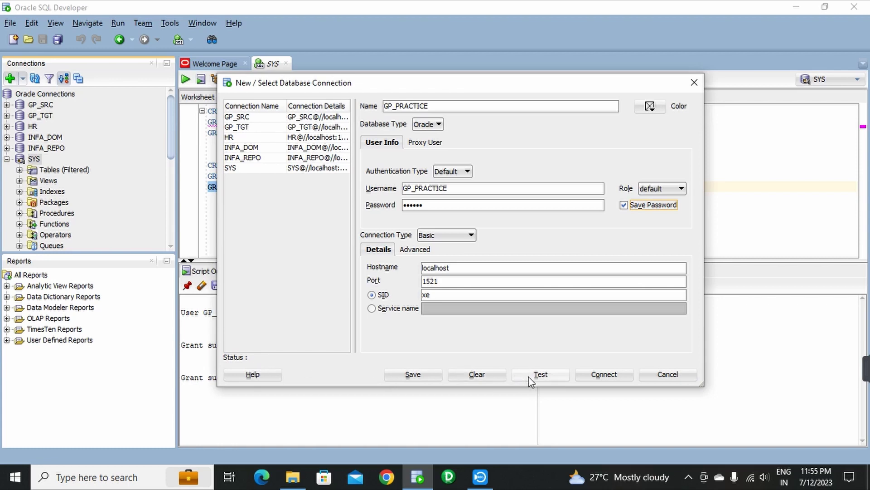
- Test the GP_PRACTICE connection for Status: Success, then connect to open its worksheet
{"action": "left_click", "coordinate": [556, 380]}
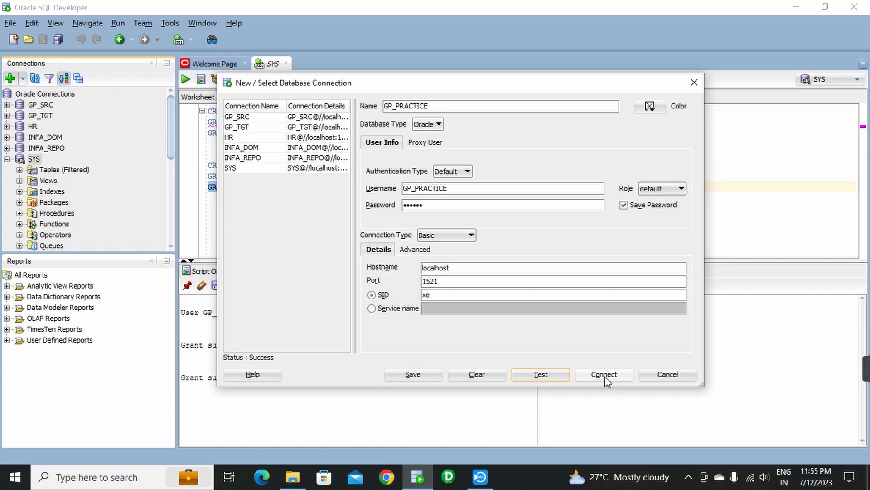
{"action": "left_click", "coordinate": [606, 378]}
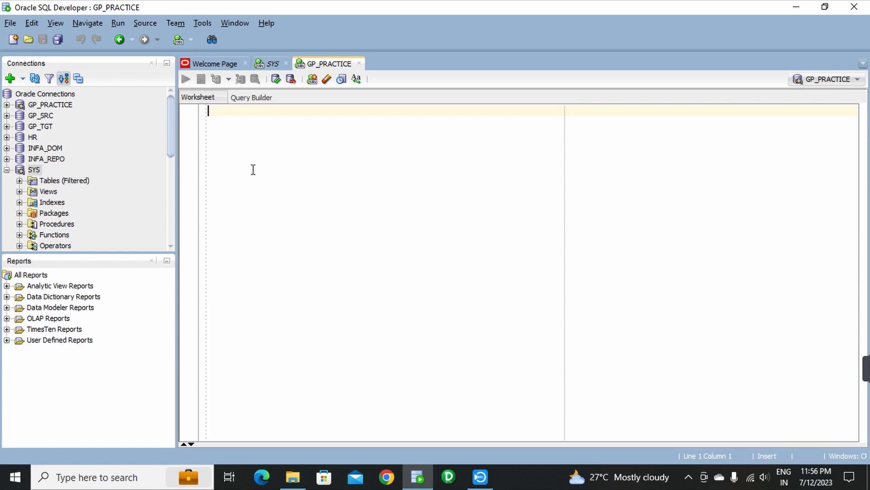
- Collapse SYS and browse GP_PRACTICE's empty Tables, Views and Indexes folders, then collapse GP_PRACTICE
{"action": "left_click", "coordinate": [6, 170]}
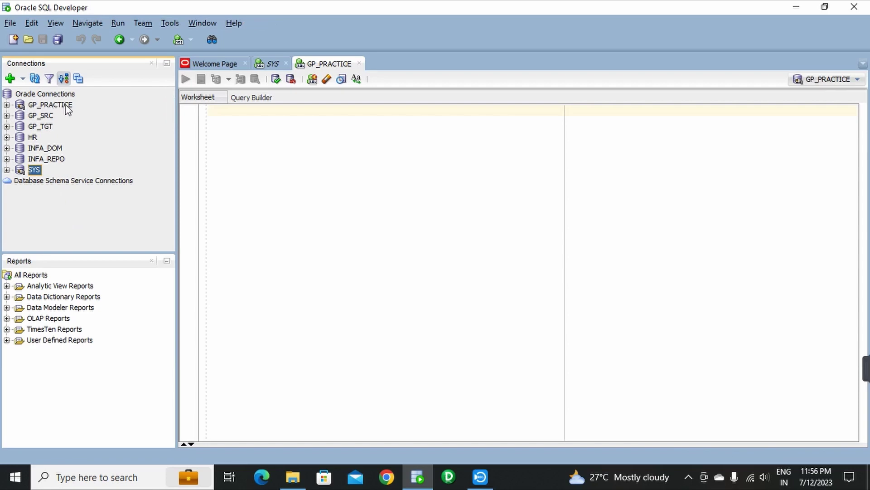
{"action": "left_click", "coordinate": [7, 105]}
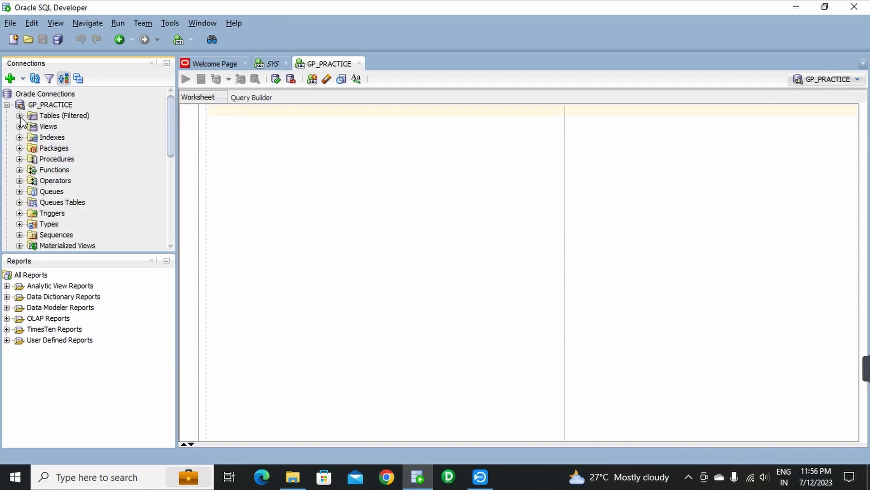
{"action": "left_click", "coordinate": [19, 116]}
{"action": "left_click", "coordinate": [19, 127]}
{"action": "left_click", "coordinate": [19, 137]}
{"action": "scroll", "coordinate": [107, 152], "scroll_direction": "down", "scroll_amount": 4}
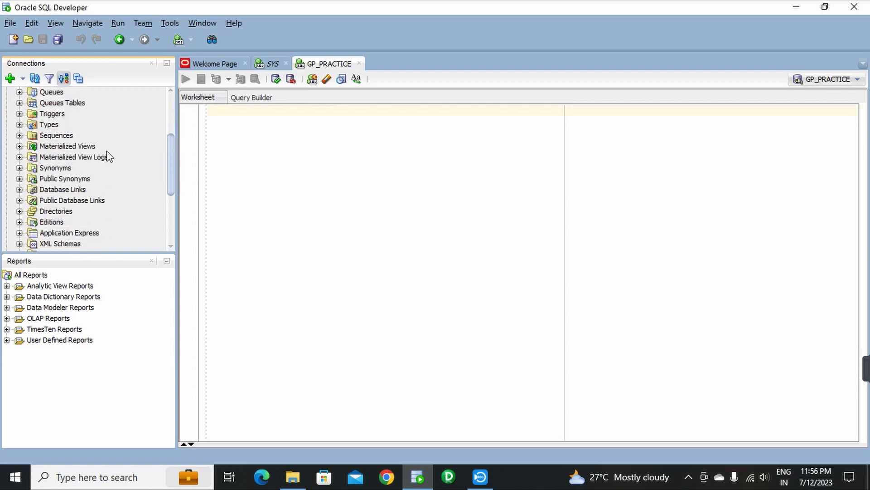
{"action": "key", "text": "Left"}
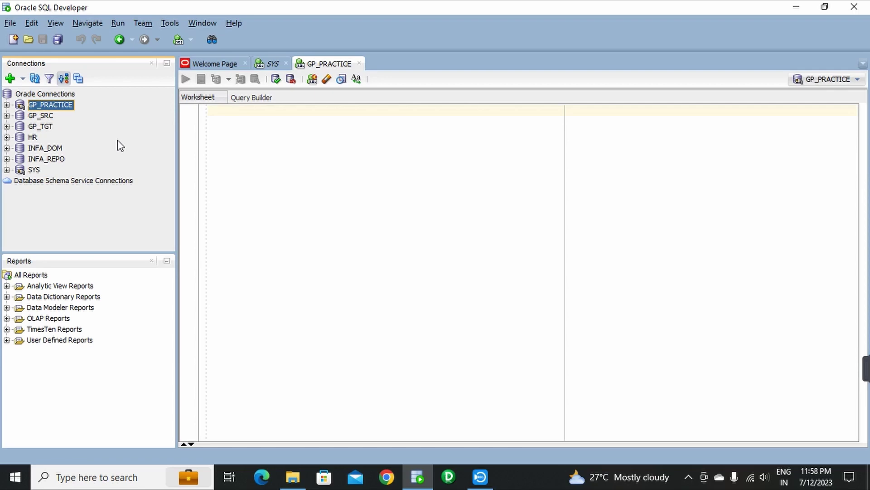
{"action": "left_click", "coordinate": [245, 147]}
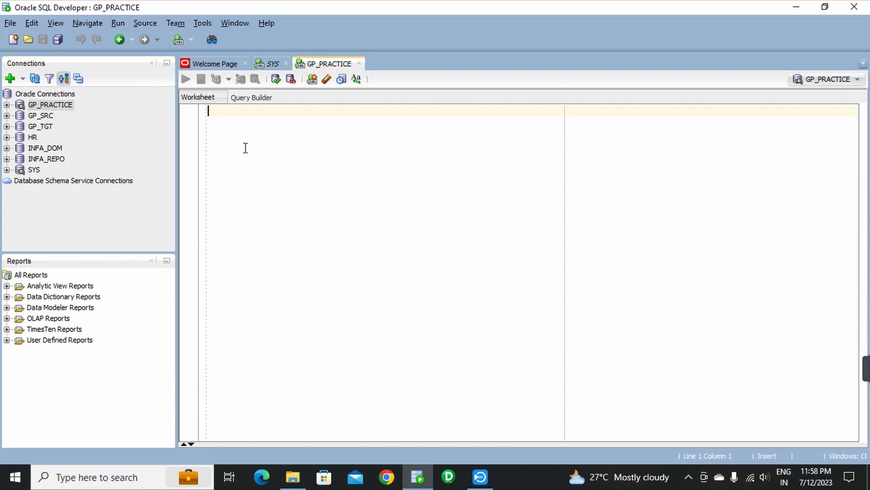
- Write GP INSTITUTE as the first note line, inserting the missing space between the words
{"action": "key", "text": "Return"}
{"action": "key", "text": "Return"}
{"action": "key", "text": "Return"}
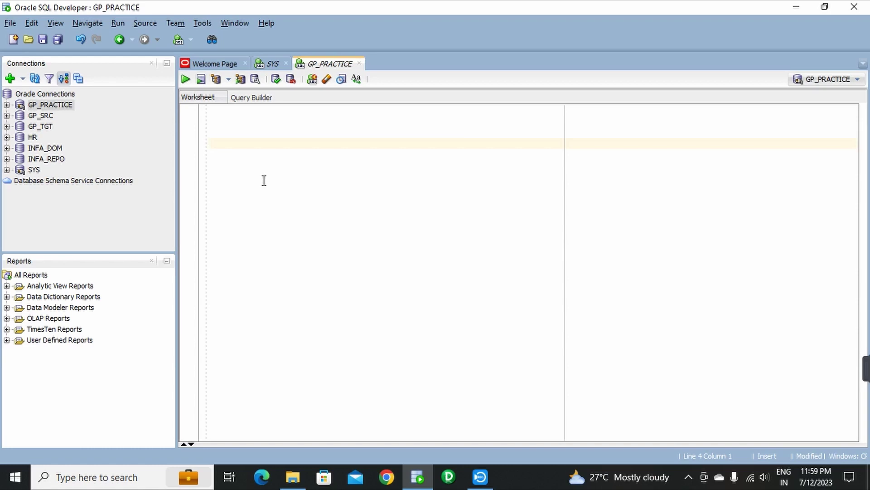
{"action": "type", "text": "GPINSTITUTE"}
{"action": "key", "text": "Left"}
{"action": "key", "text": "Left"}
{"action": "key", "text": "Left"}
{"action": "key", "text": "Left"}
{"action": "key", "text": "Left"}
{"action": "key", "text": "Left"}
{"action": "key", "text": "Left"}
{"action": "key", "text": "Left"}
{"action": "key", "text": "Left"}
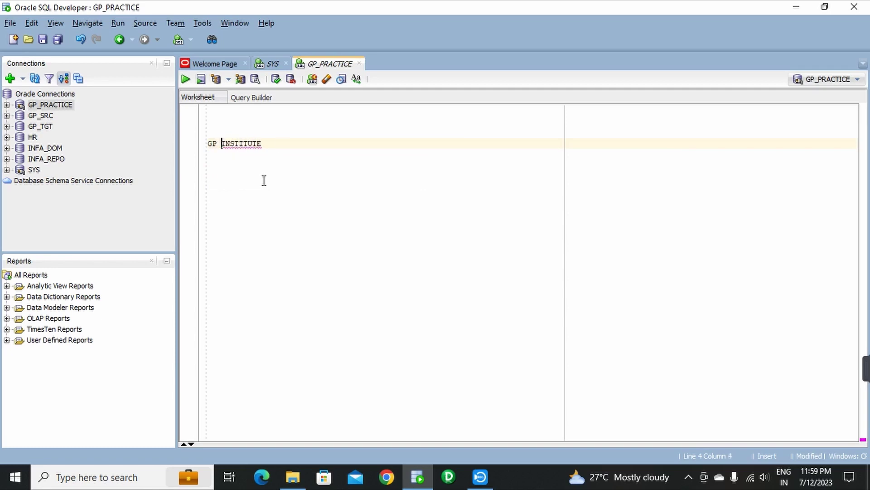
{"action": "left_click", "coordinate": [281, 144]}
{"action": "key", "text": "Return"}
{"action": "key", "text": "Return"}
- Add the site gpinstitue.in and a contact phone number as separate lines below it
{"action": "type", "text": "gpinstitue."}
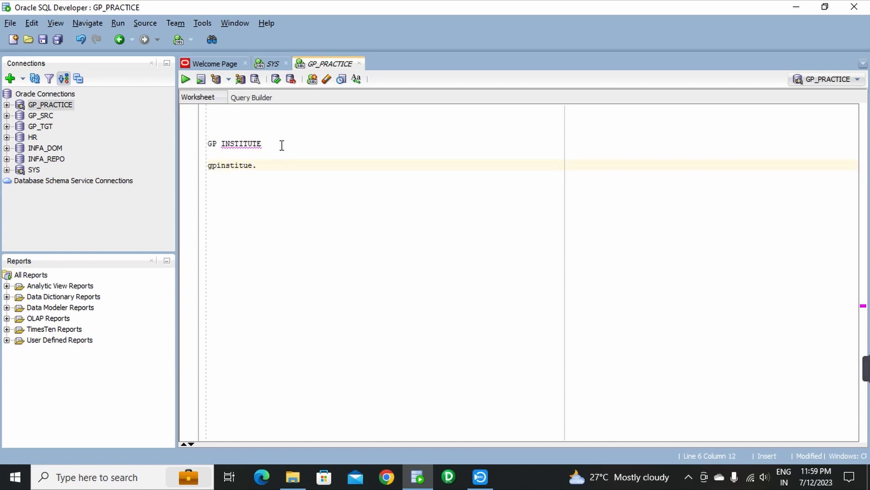
{"action": "type", "text": "in"}
{"action": "key", "text": "Return"}
{"action": "key", "text": "Return"}
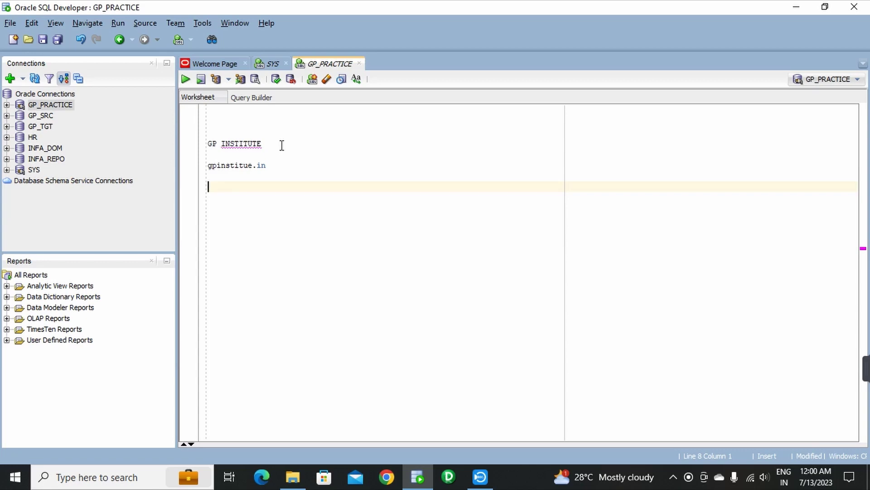
{"action": "key", "text": "Return"}
{"action": "key", "text": "Return"}
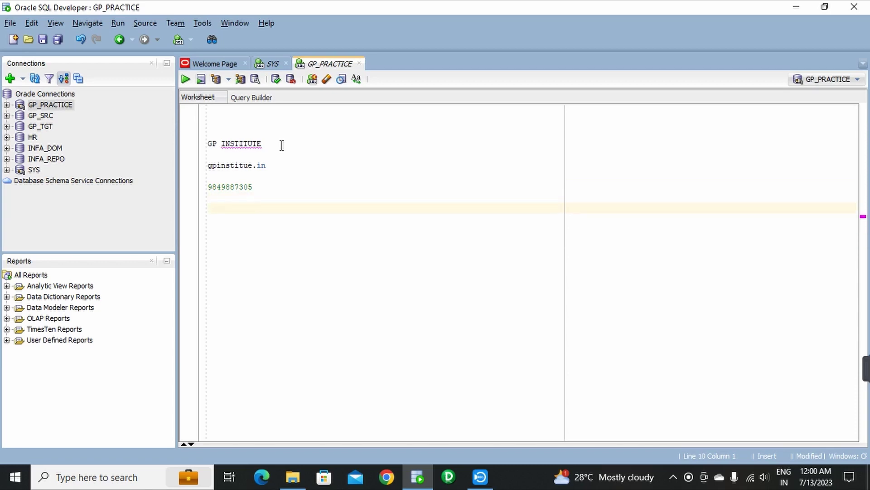